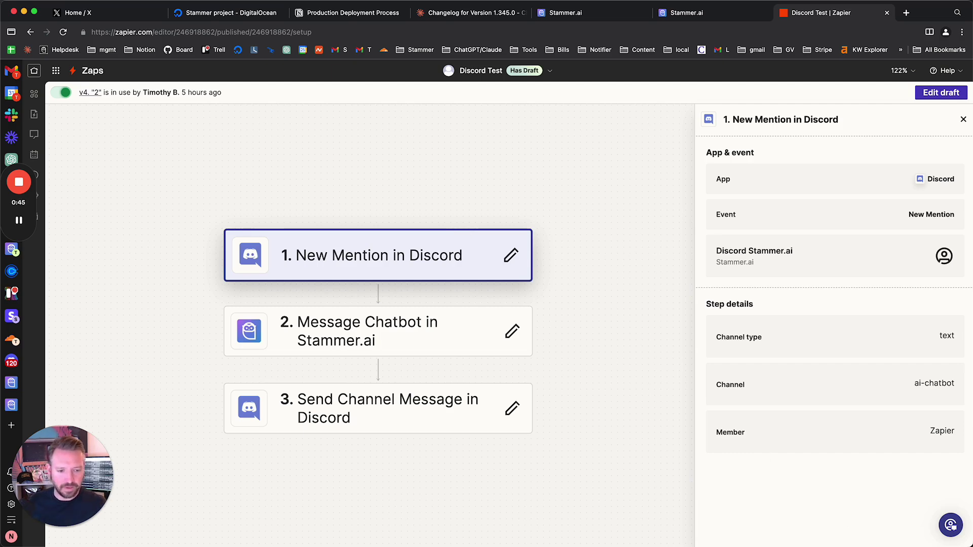
# - Bring the Discord window with the ai-chatbot channel to the front, fully in view
pyautogui.press('super+Tab')
pyautogui.moveTo(646, 168); pyautogui.dragTo(416, 43)
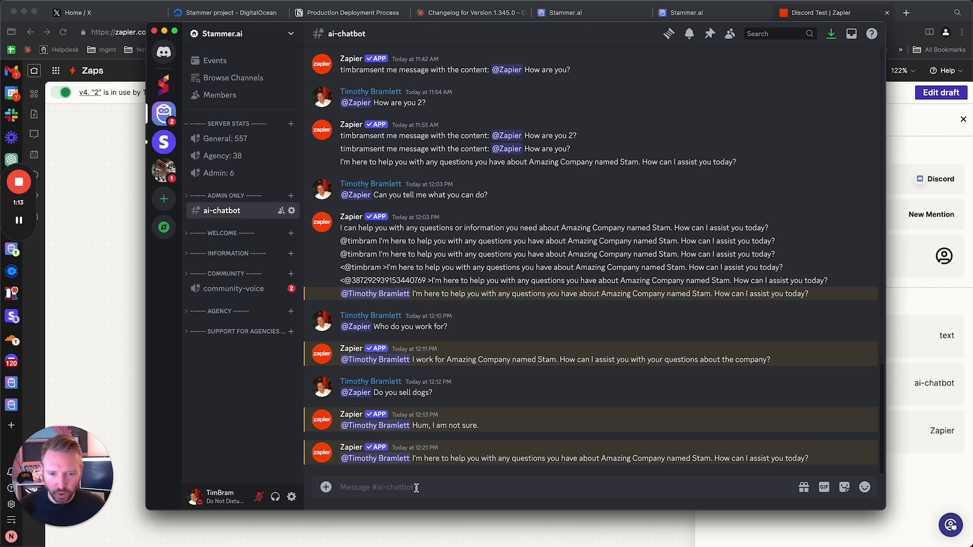
pyautogui.write('@')
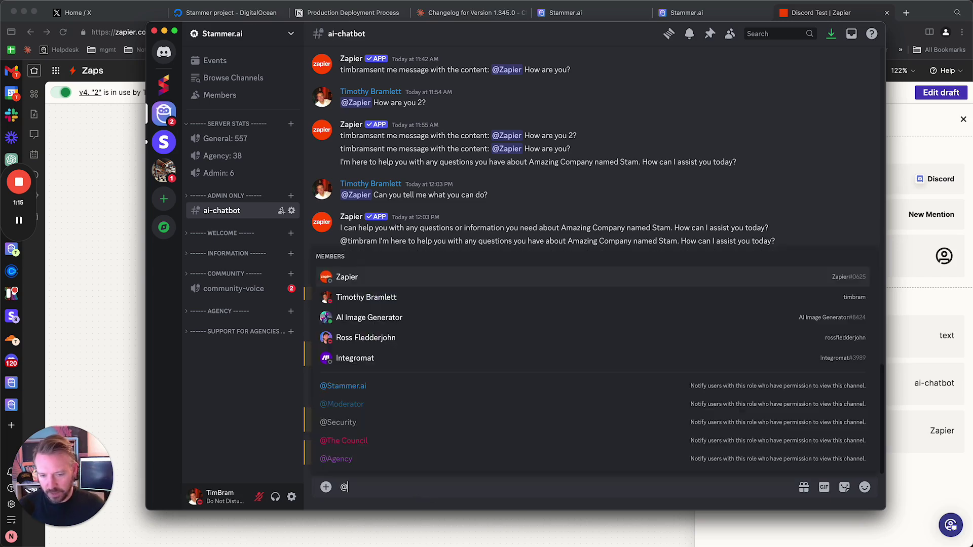
pyautogui.press('Return')
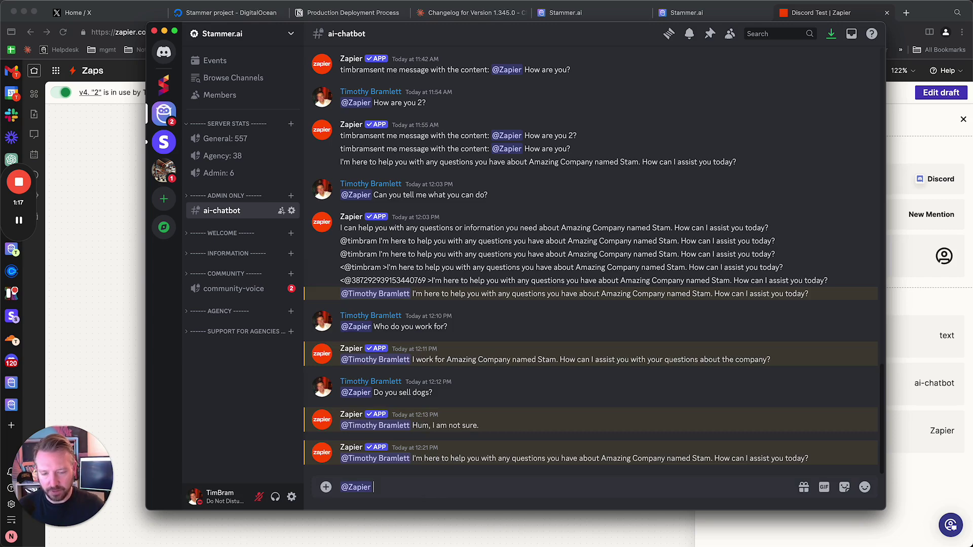
pyautogui.write('What can you h')
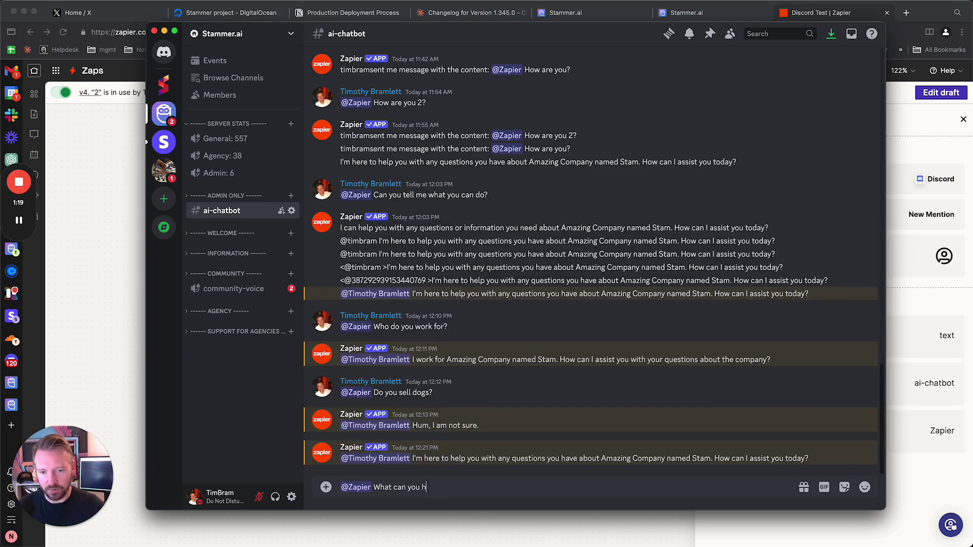
pyautogui.write('elp me with?')
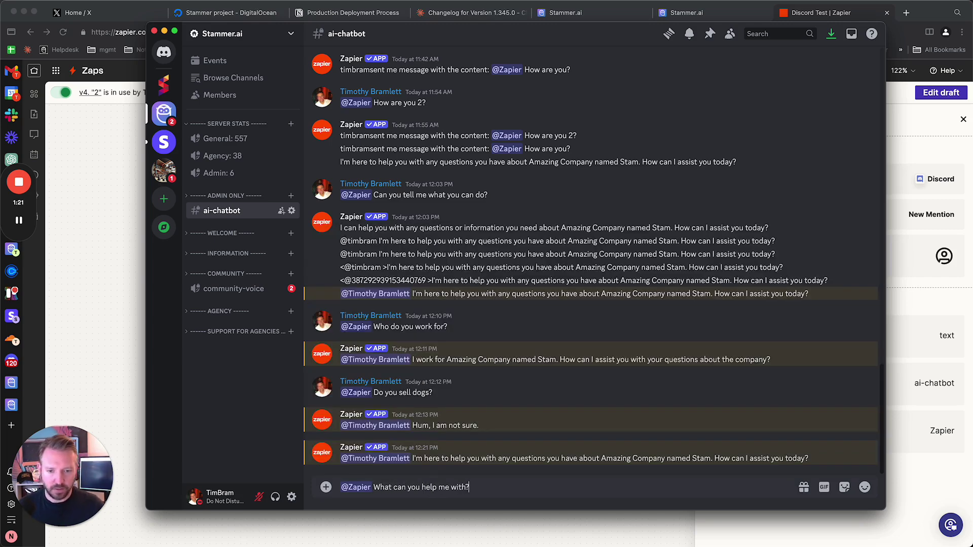
pyautogui.press('Return')
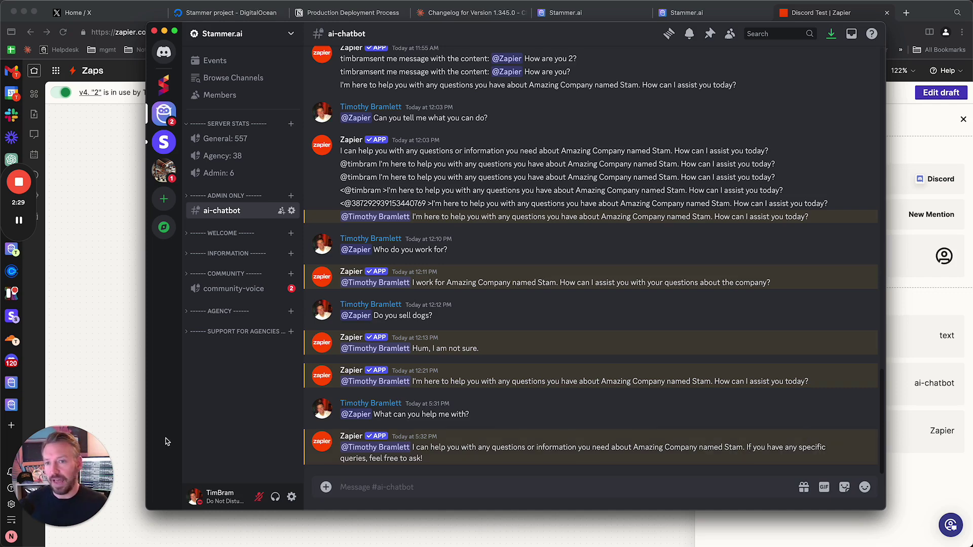
# - Return to the Discord Test zap and create a new draft from its mention trigger
pyautogui.click(111, 352)
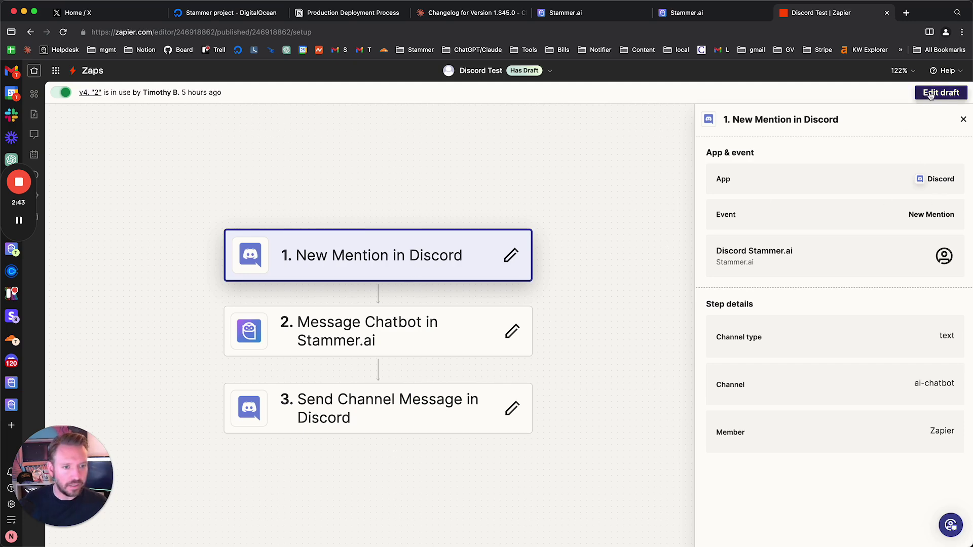
pyautogui.click(510, 255)
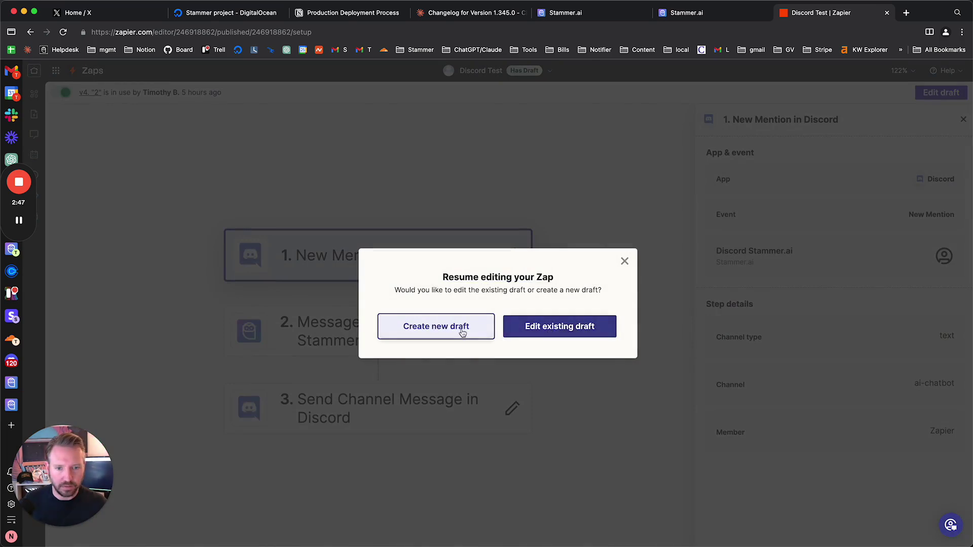
pyautogui.click(462, 333)
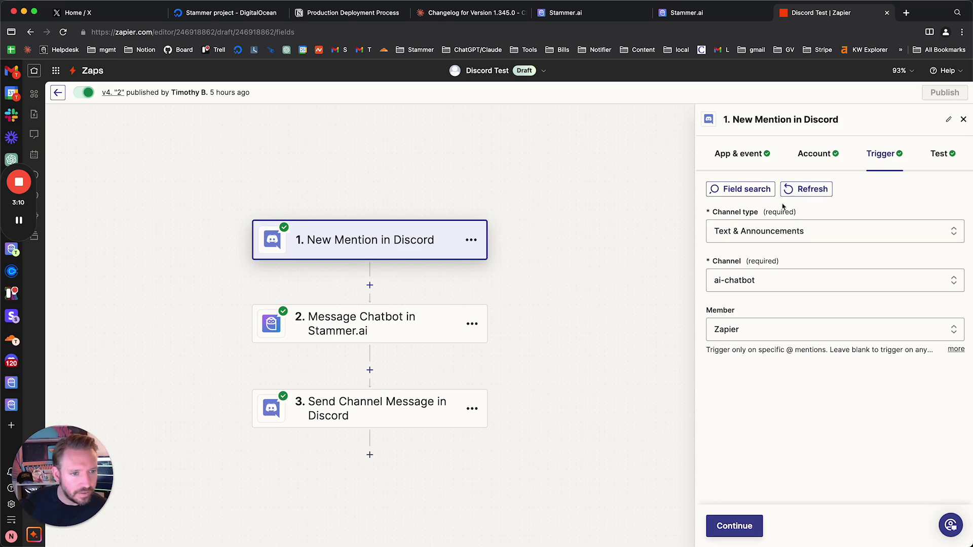
pyautogui.click(779, 232)
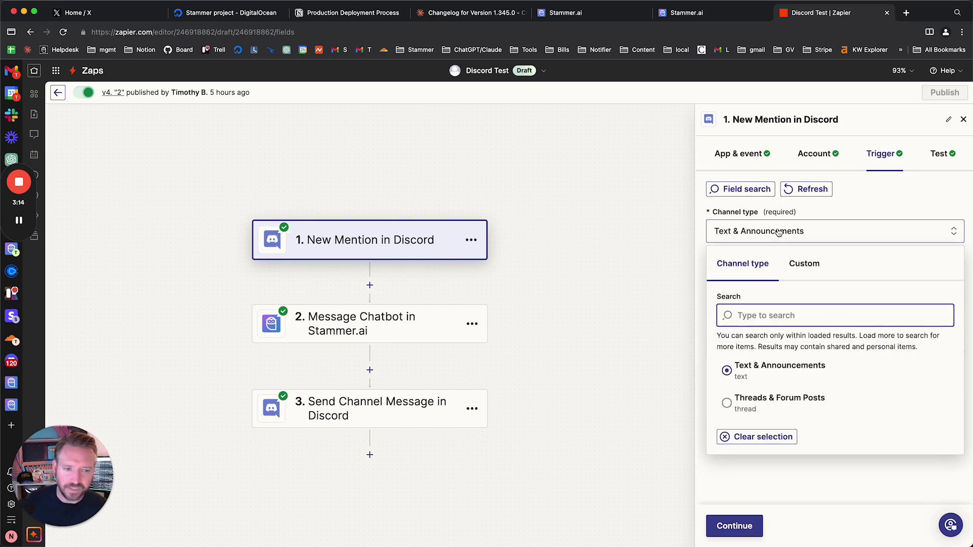
pyautogui.click(870, 203)
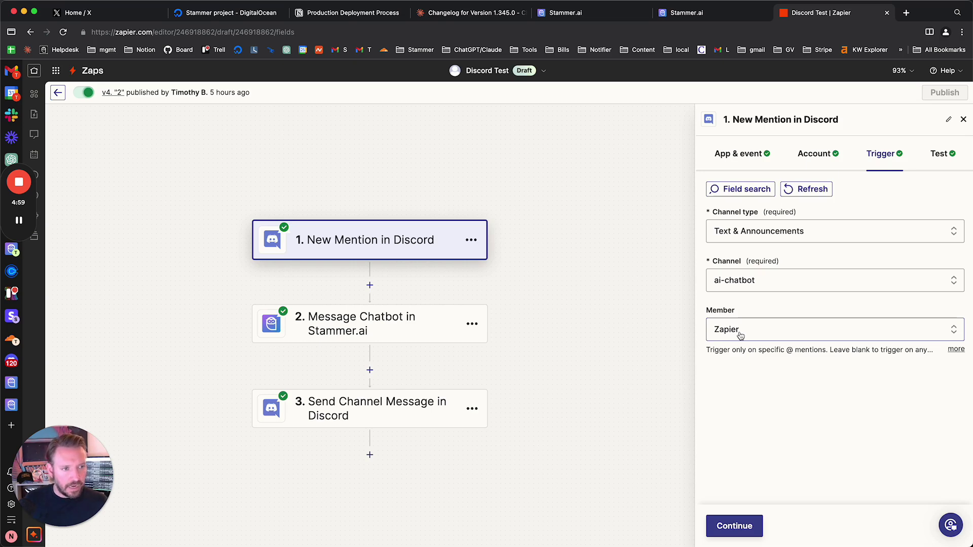
# - Load trigger test mentions, pick Mention C as sample, and open the Stammer.ai Message Chatbot step
pyautogui.click(743, 527)
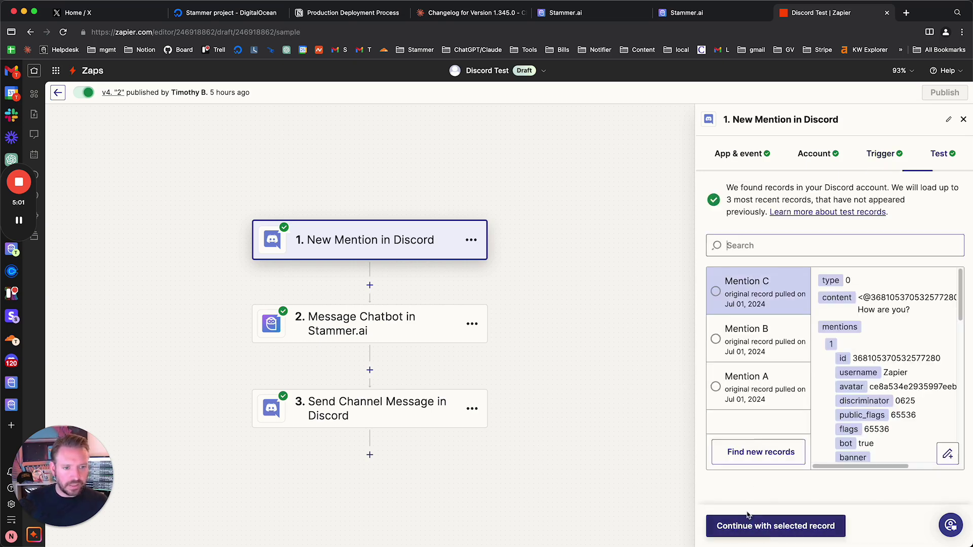
pyautogui.click(754, 293)
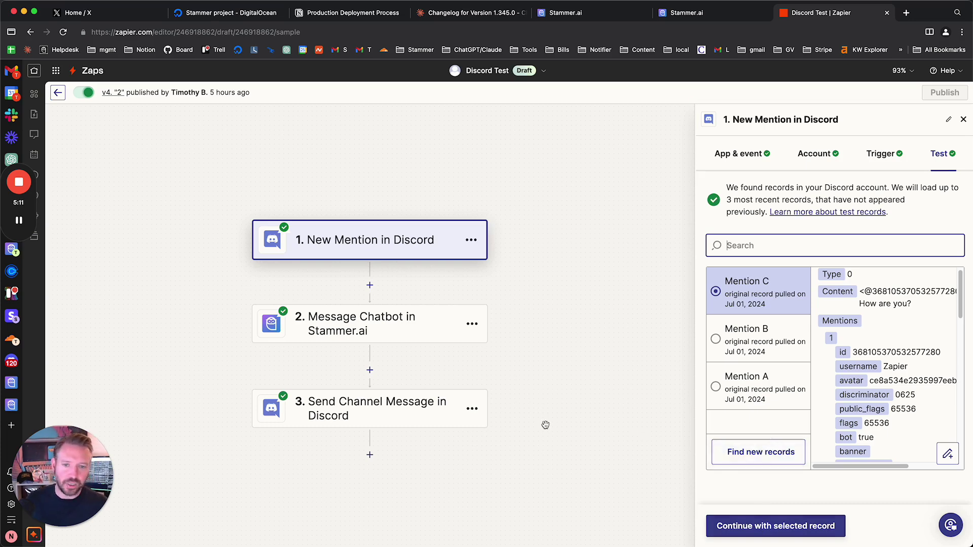
pyautogui.click(417, 331)
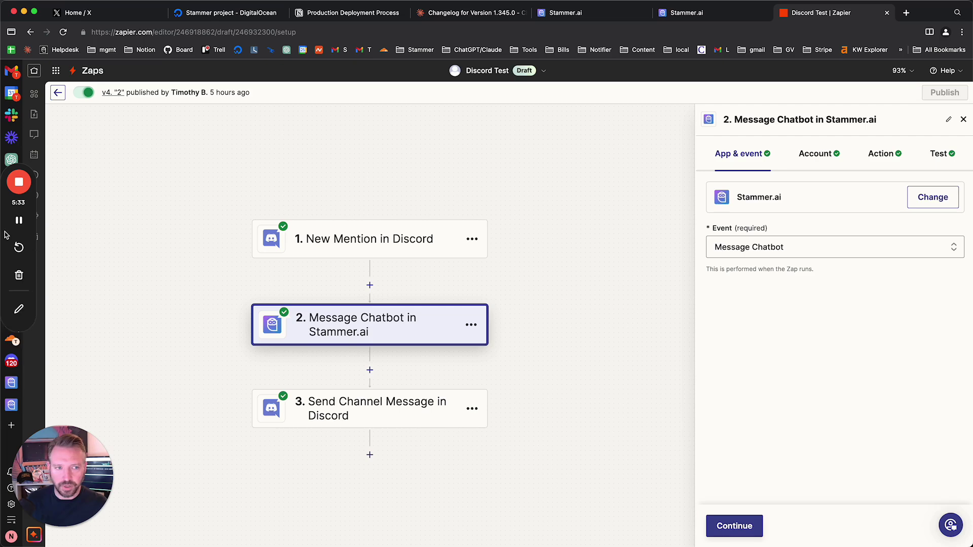
# - Check the Stammer.ai account, then view the Chatbot UUID, Query and user identifier fields
pyautogui.moveTo(14, 226)
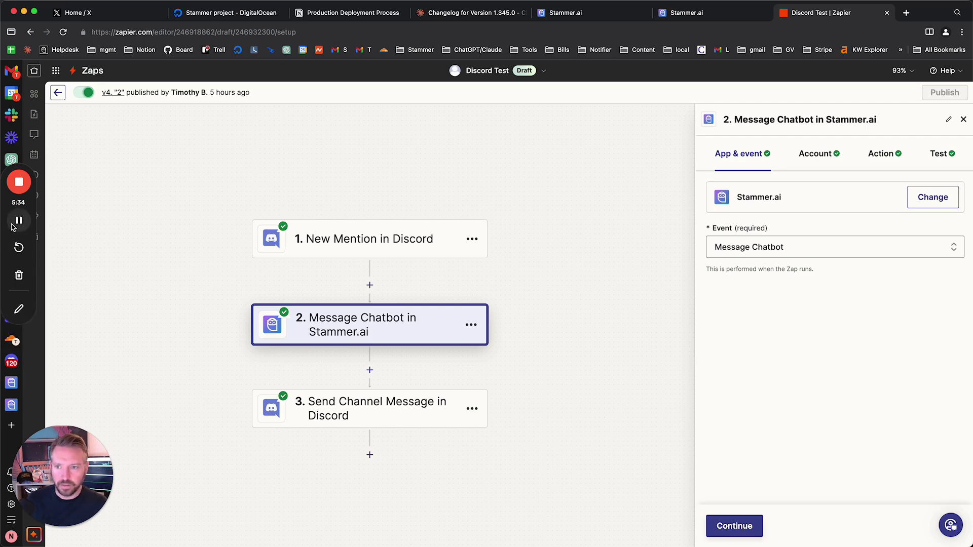
pyautogui.click(808, 155)
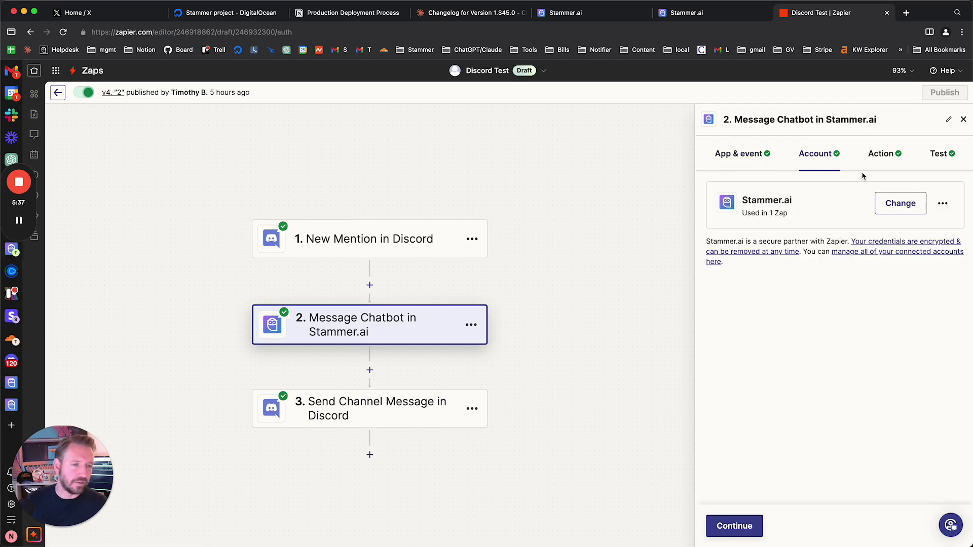
pyautogui.click(880, 155)
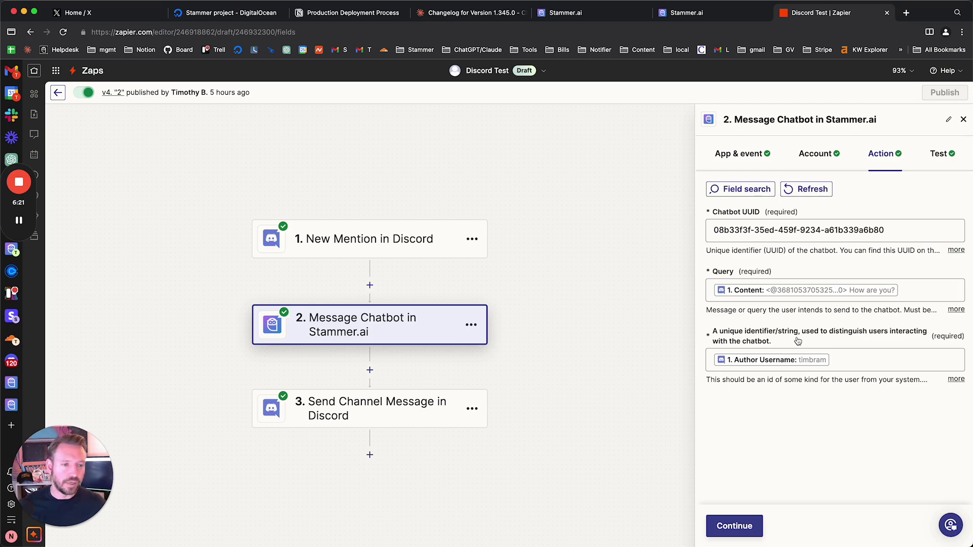
# - Remap the user identifier from Author Username to the trigger's Author Id, then continue to testing
pyautogui.click(844, 363)
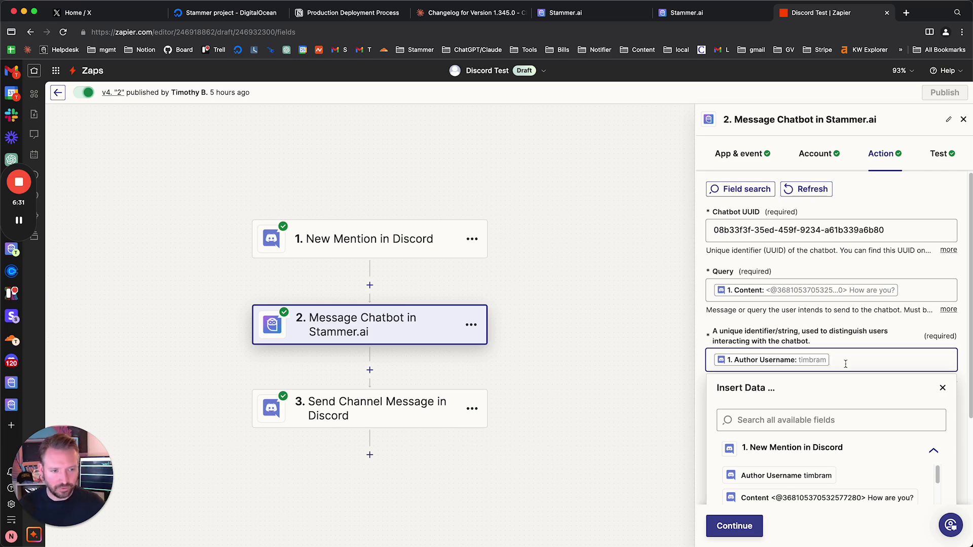
pyautogui.press('BackSpace')
pyautogui.write('Author ID')
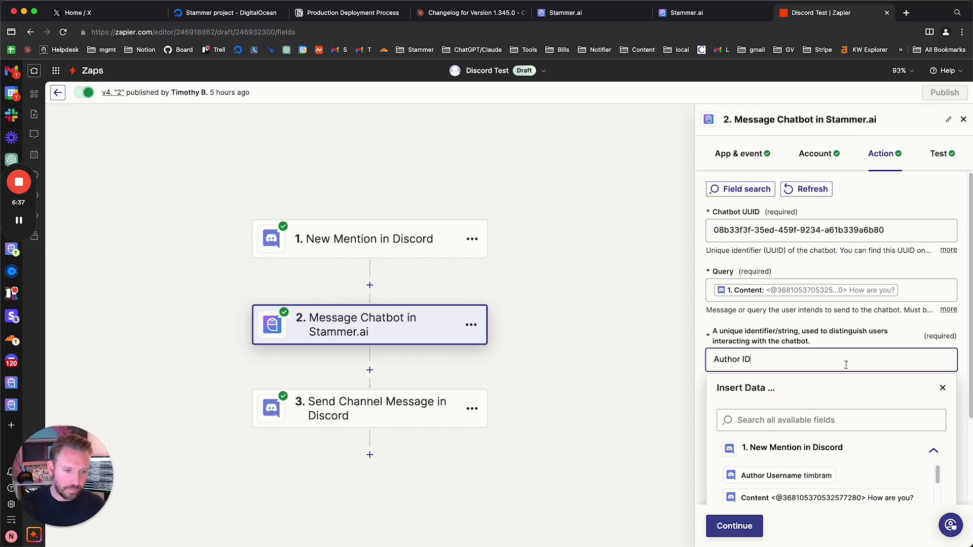
pyautogui.write('=')
pyautogui.press('BackSpace')
pyautogui.press('BackSpace')
pyautogui.press('BackSpace')
pyautogui.press('BackSpace')
pyautogui.press('BackSpace')
pyautogui.press('BackSpace')
pyautogui.press('BackSpace')
pyautogui.press('BackSpace')
pyautogui.press('BackSpace')
pyautogui.press('BackSpace')
pyautogui.click(788, 420)
pyautogui.write('Author')
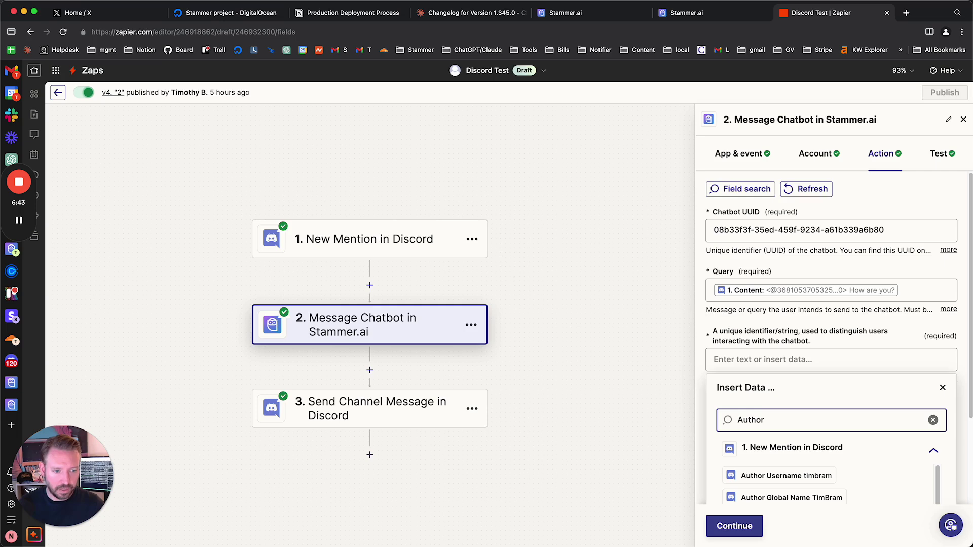
pyautogui.write('od')
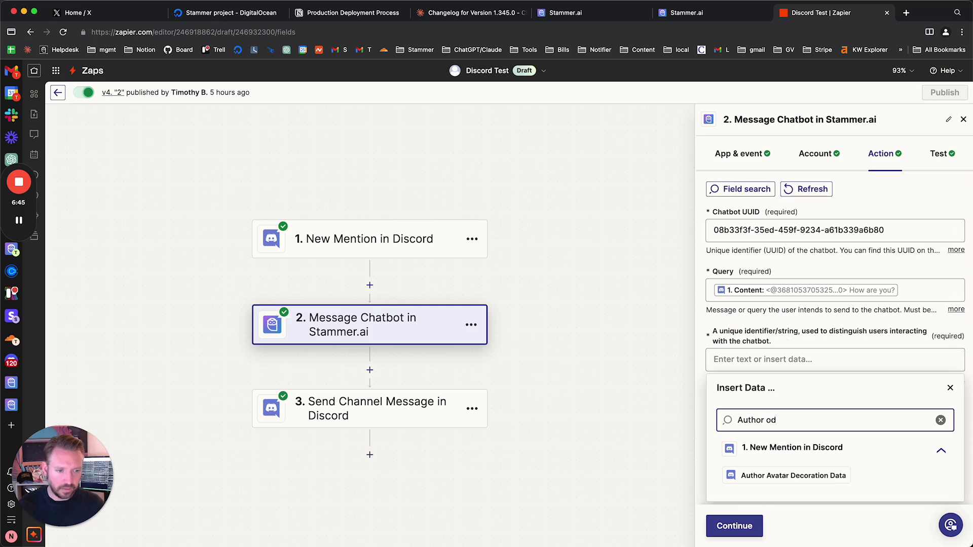
pyautogui.press('BackSpace')
pyautogui.press('BackSpace')
pyautogui.write('id')
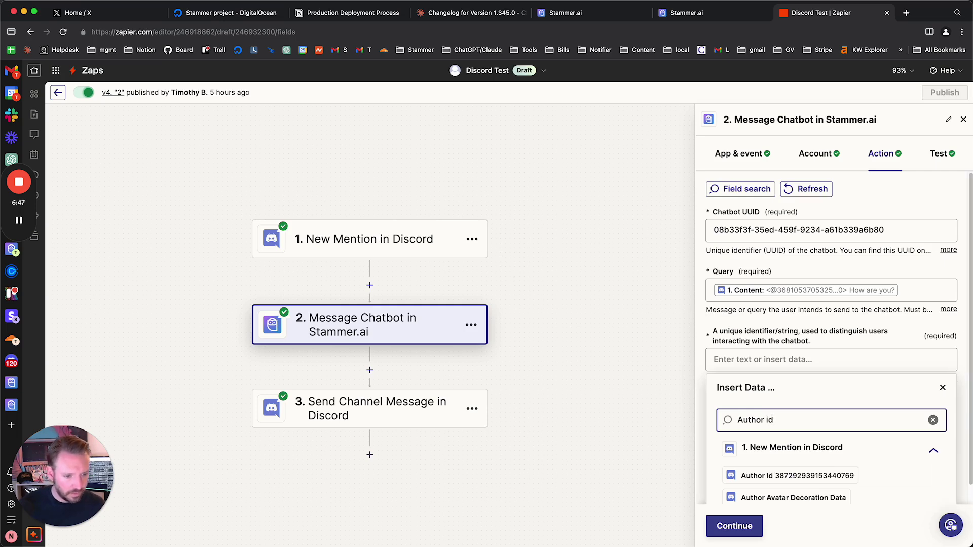
pyautogui.click(803, 475)
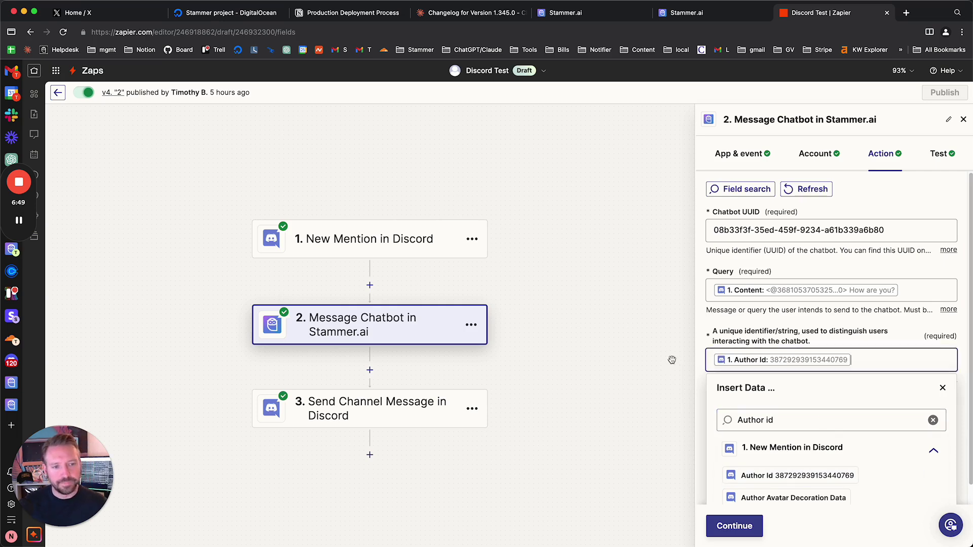
pyautogui.click(722, 327)
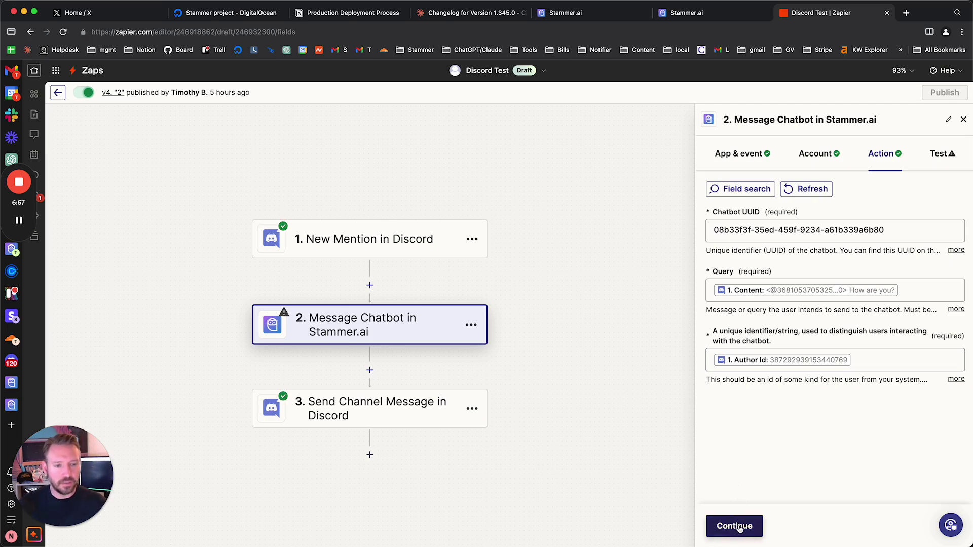
pyautogui.click(735, 525)
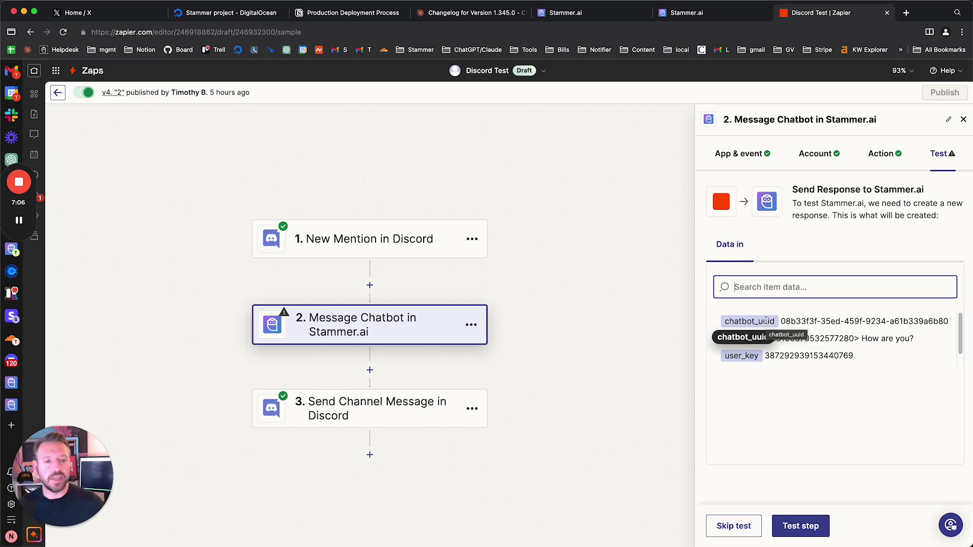
# - Test the Stammer.ai step, getting the chatbot's Amazing Company reply with chat ID 271313
pyautogui.click(801, 526)
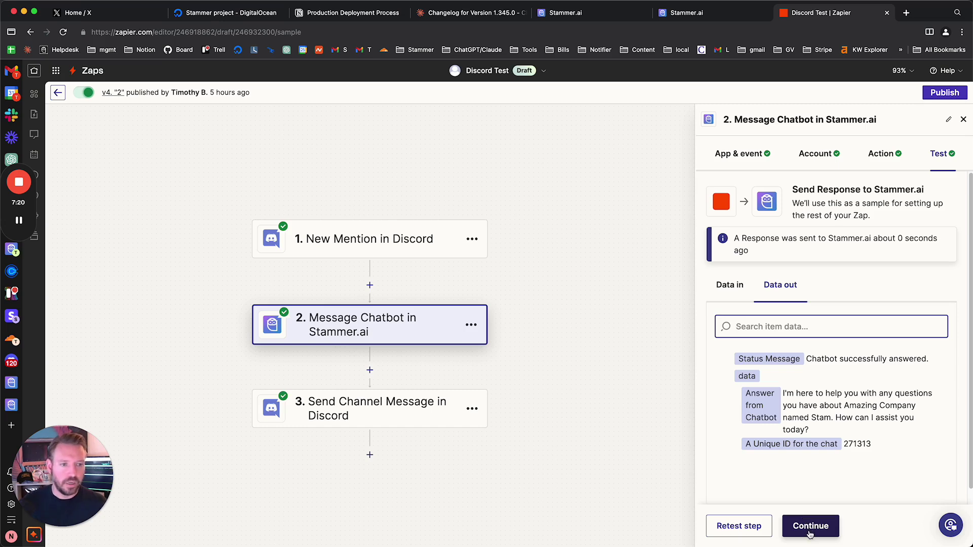
# - Continue to the Send Channel Message in Discord step and check its connected Discord account
pyautogui.click(834, 532)
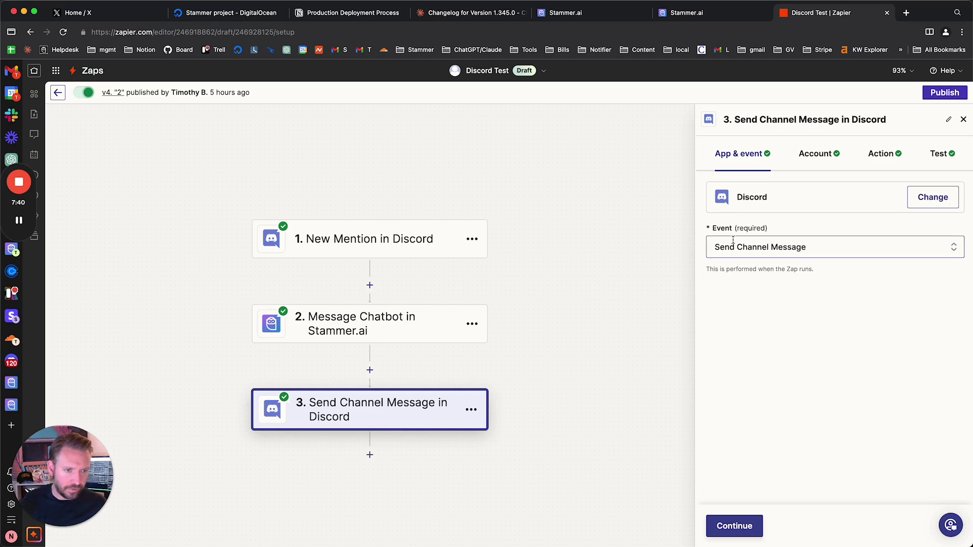
pyautogui.click(832, 159)
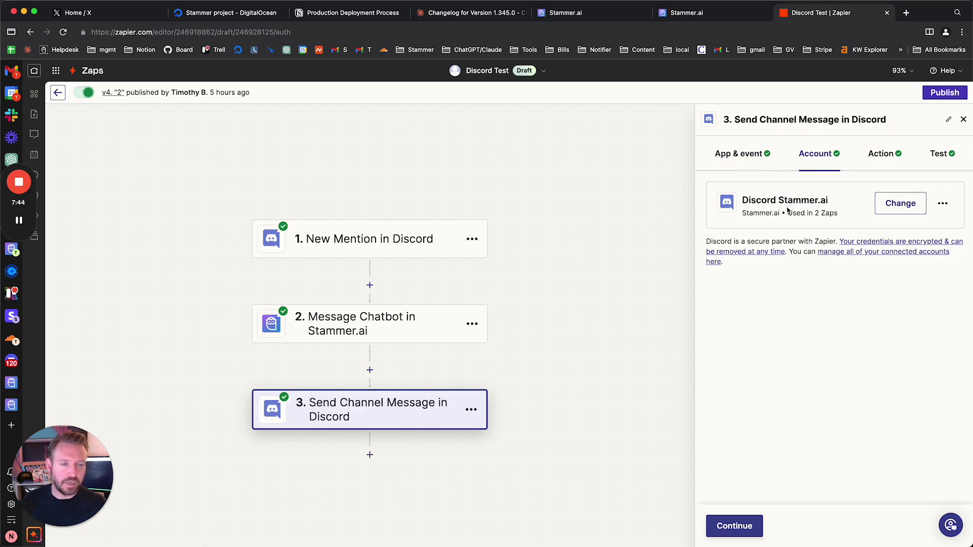
# - Inspect the Discord action: channel ai-chatbot, Message Text mentioning Author Id before the chatbot's answer
pyautogui.click(880, 162)
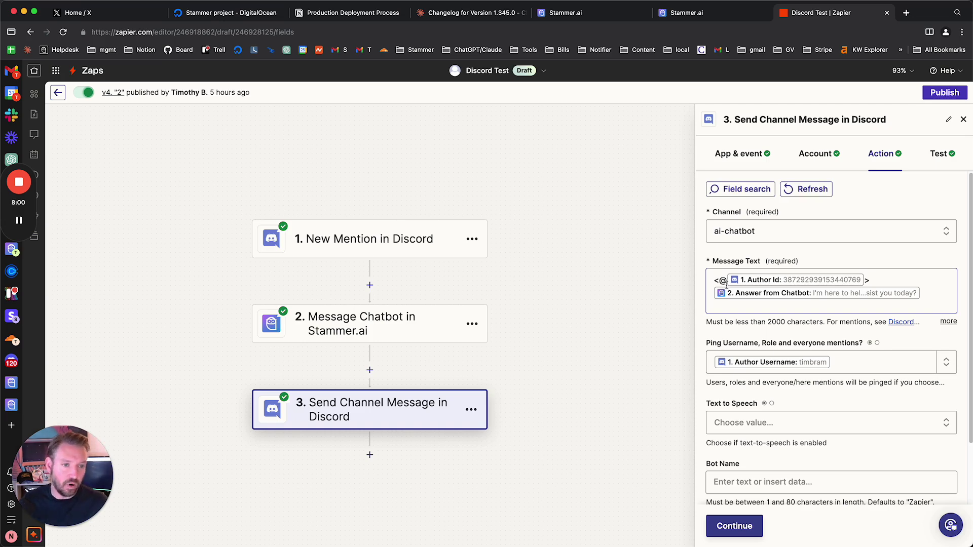
pyautogui.click(718, 282)
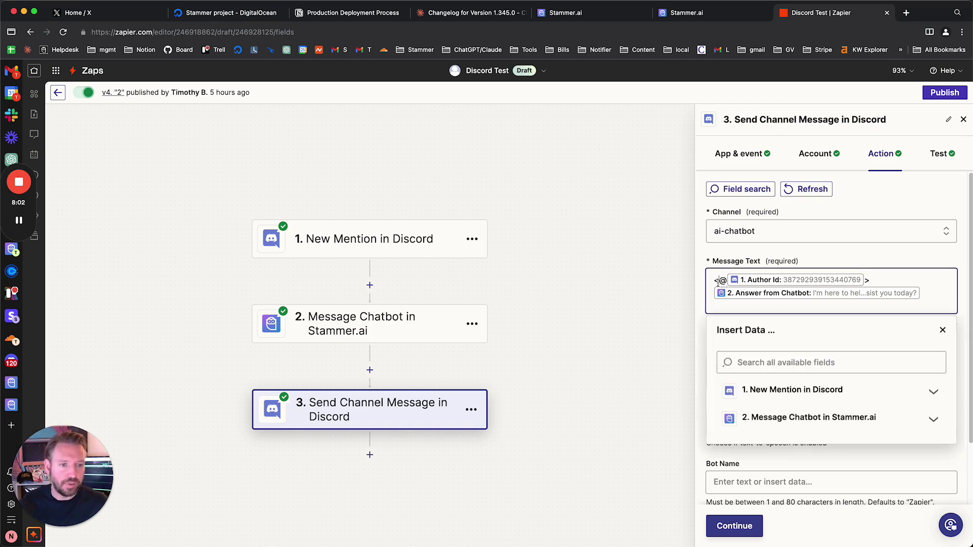
pyautogui.click(846, 252)
pyautogui.click(874, 281)
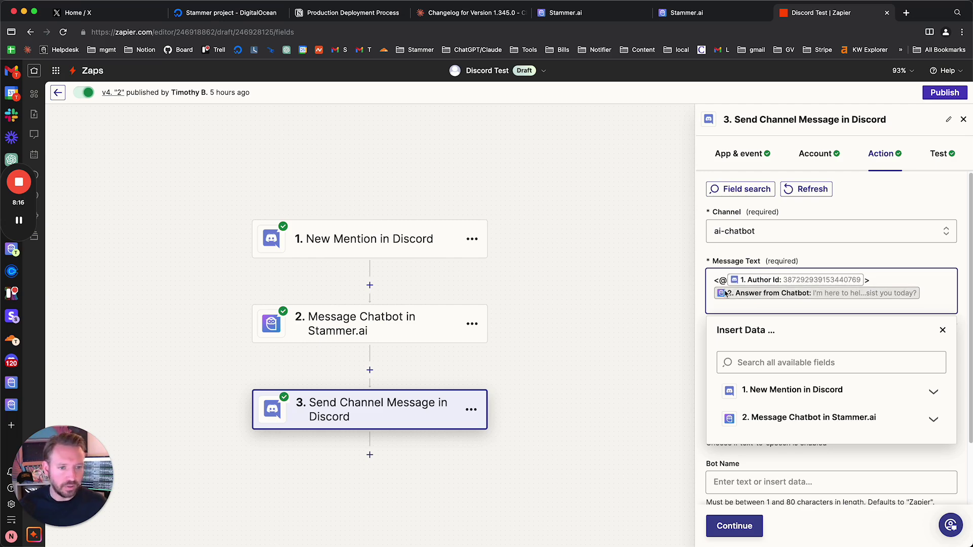
pyautogui.click(821, 255)
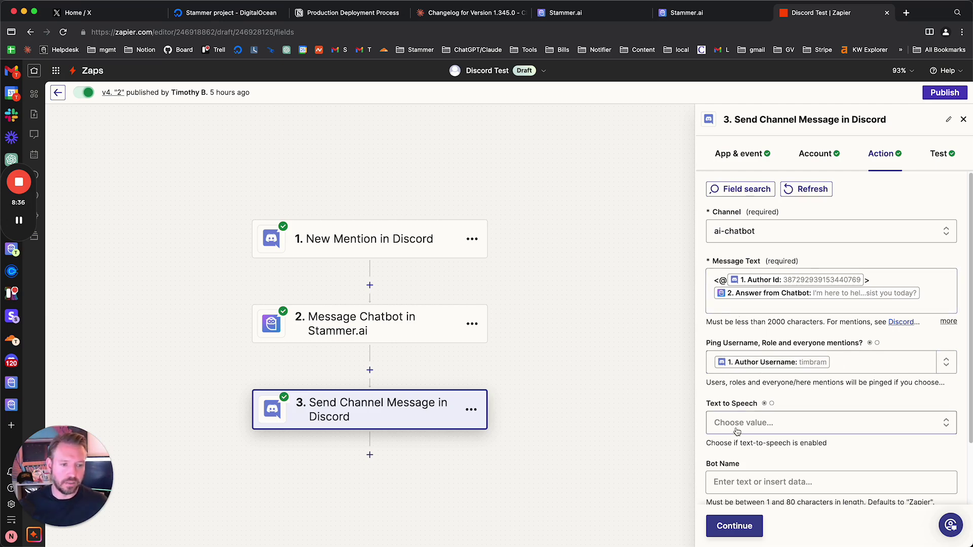
pyautogui.scroll(-2, 737, 432)
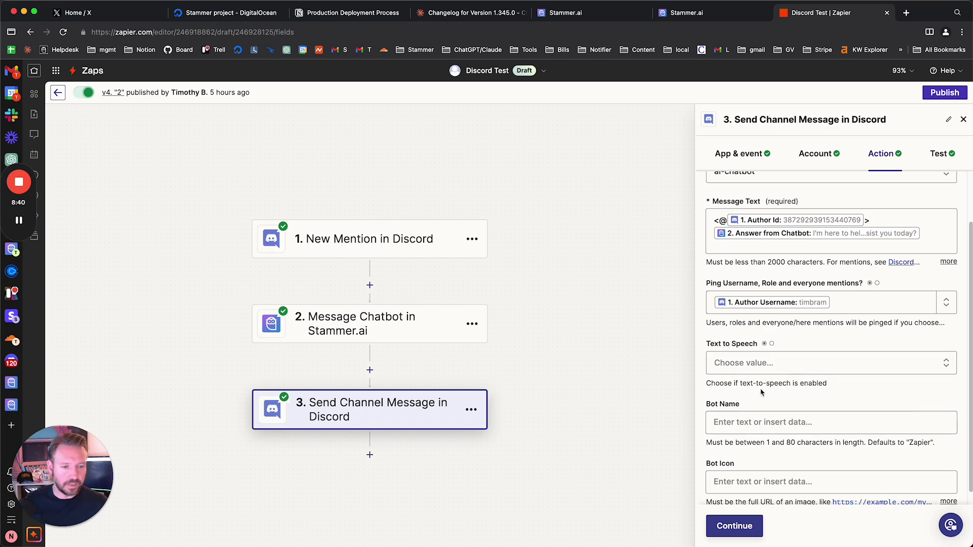
pyautogui.scroll(-1, 760, 392)
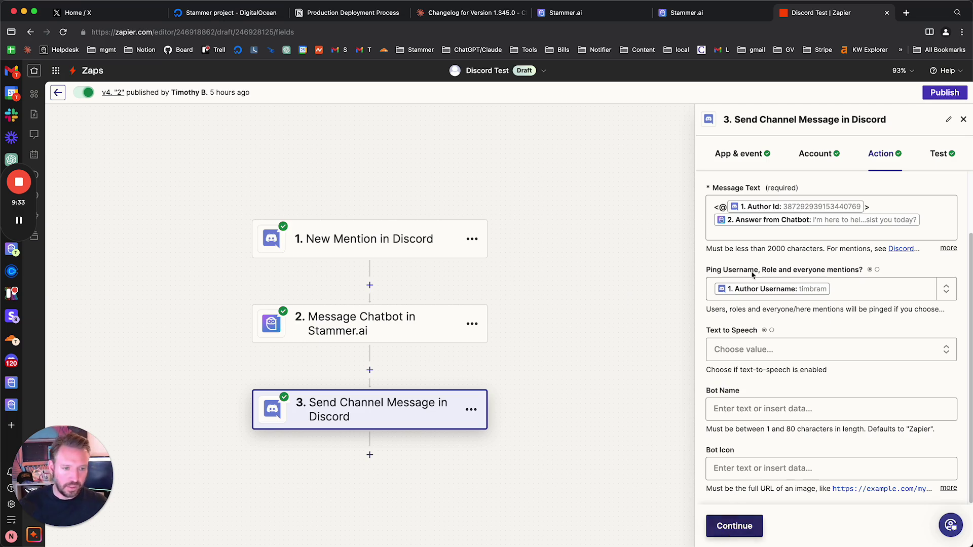
# - Publish the zap with version name '4' and answer the rating prompt with 7
pyautogui.click(744, 536)
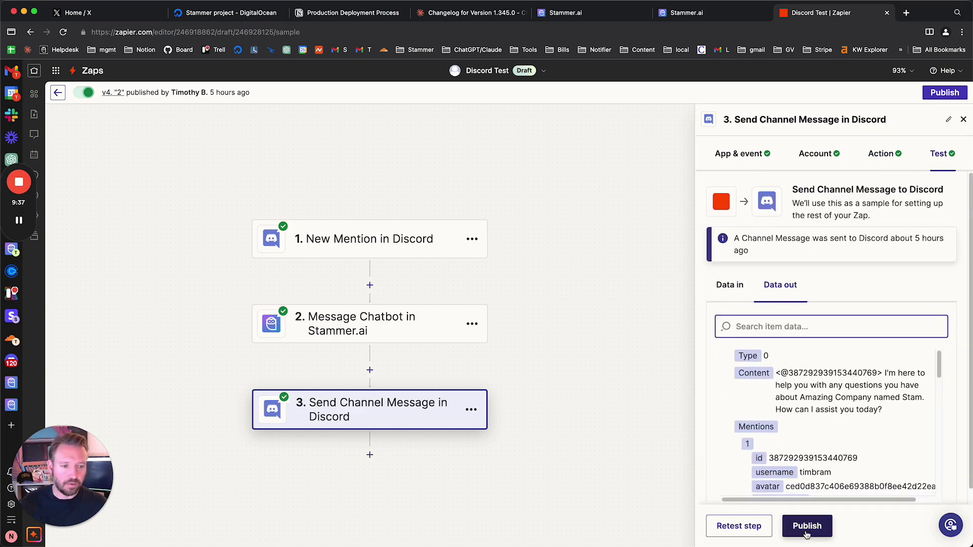
pyautogui.click(806, 527)
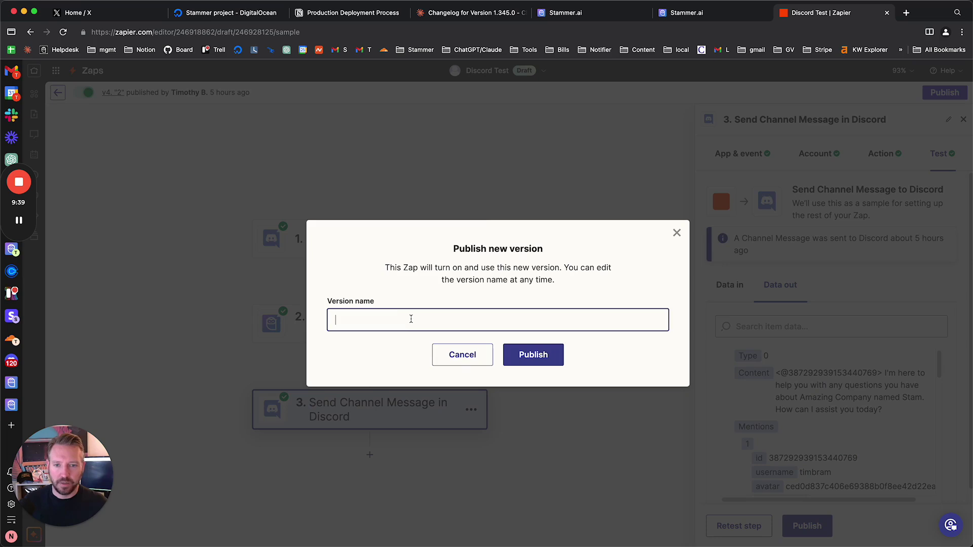
pyautogui.write('4')
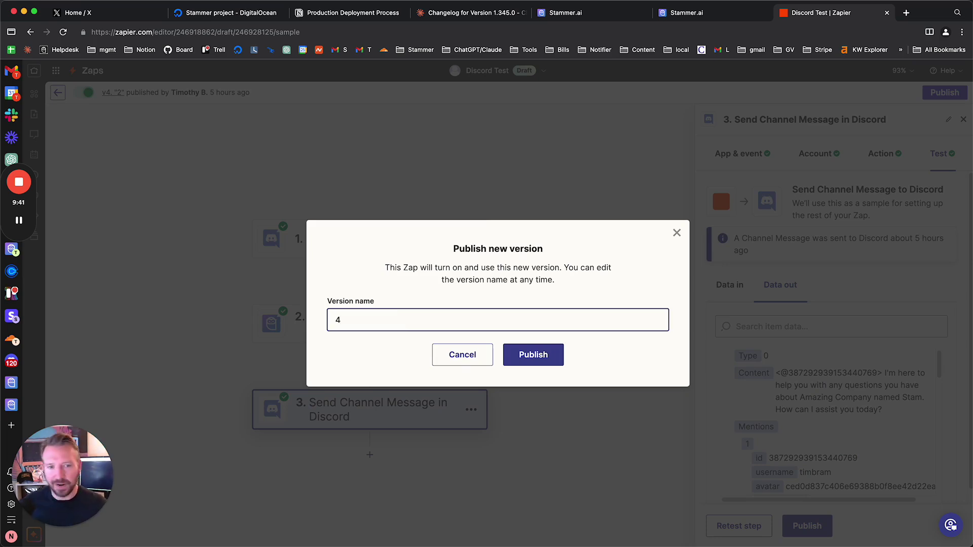
pyautogui.click(540, 359)
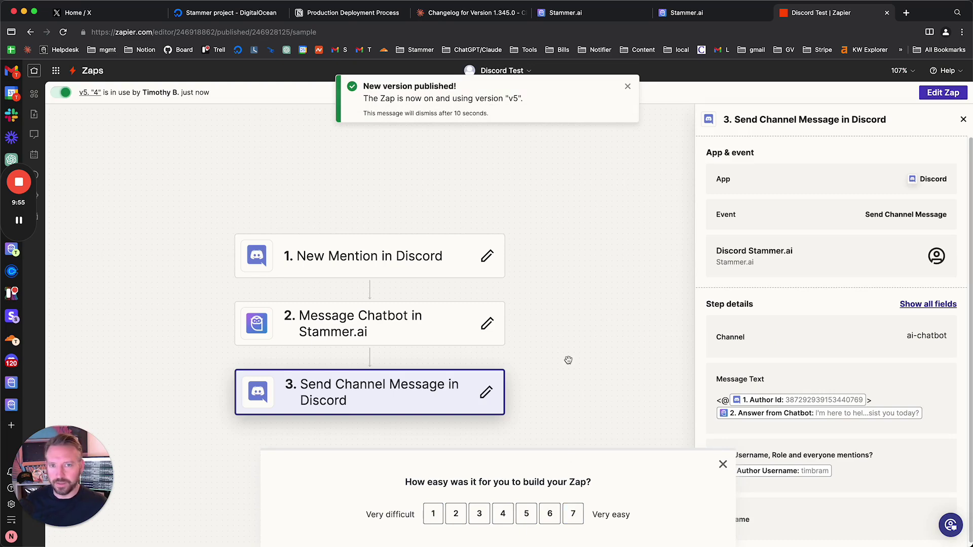
pyautogui.click(568, 522)
pyautogui.click(553, 477)
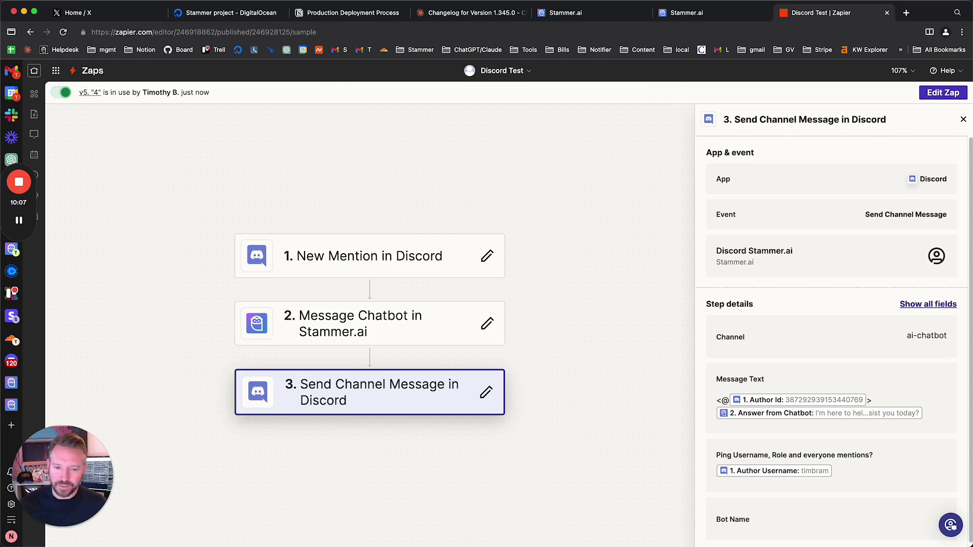
pyautogui.press('super+Tab')
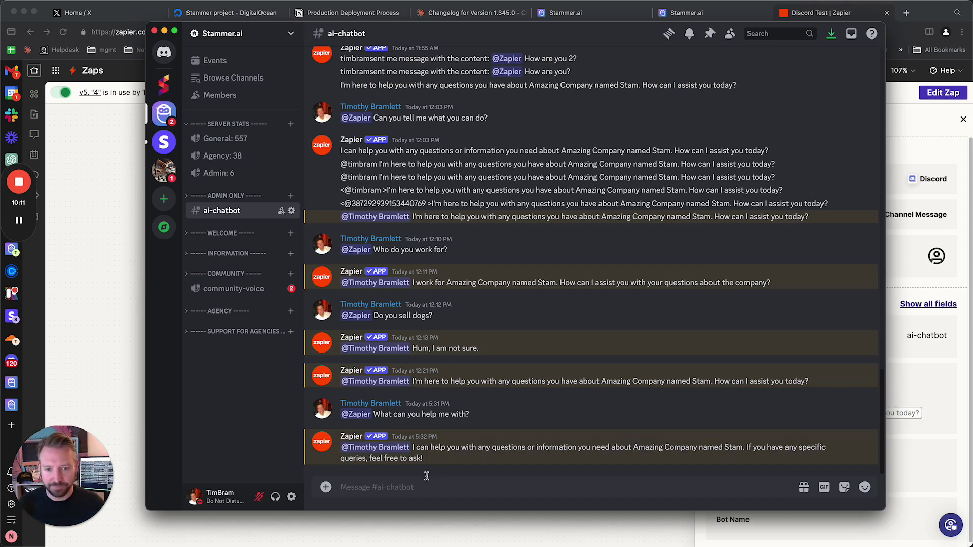
pyautogui.write('@')
pyautogui.press('Return')
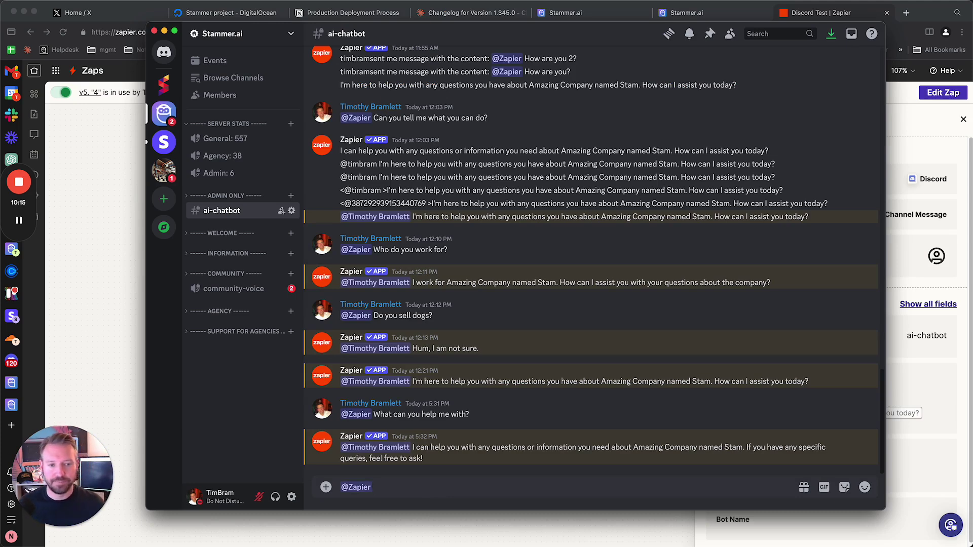
pyautogui.write('Can you help me find ')
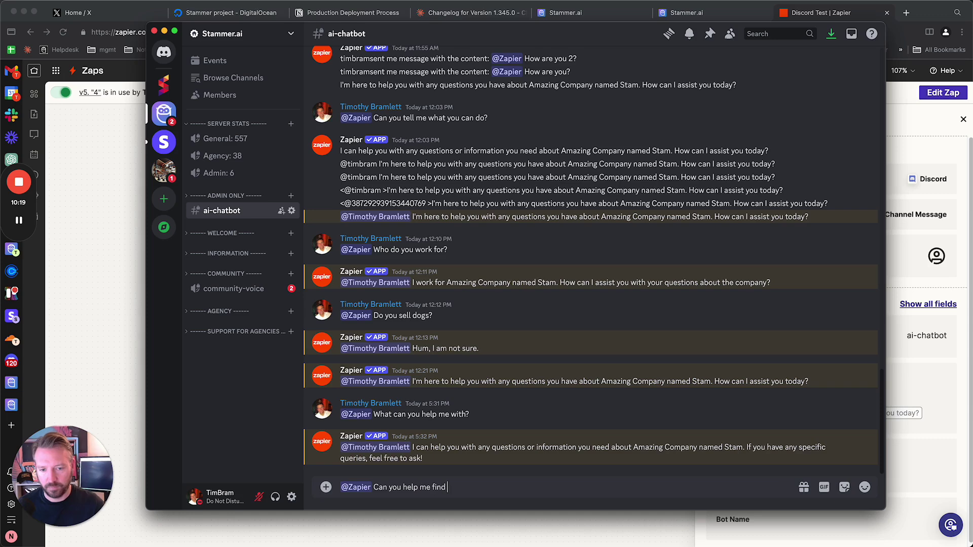
pyautogui.write('a dog?')
pyautogui.press('Return')
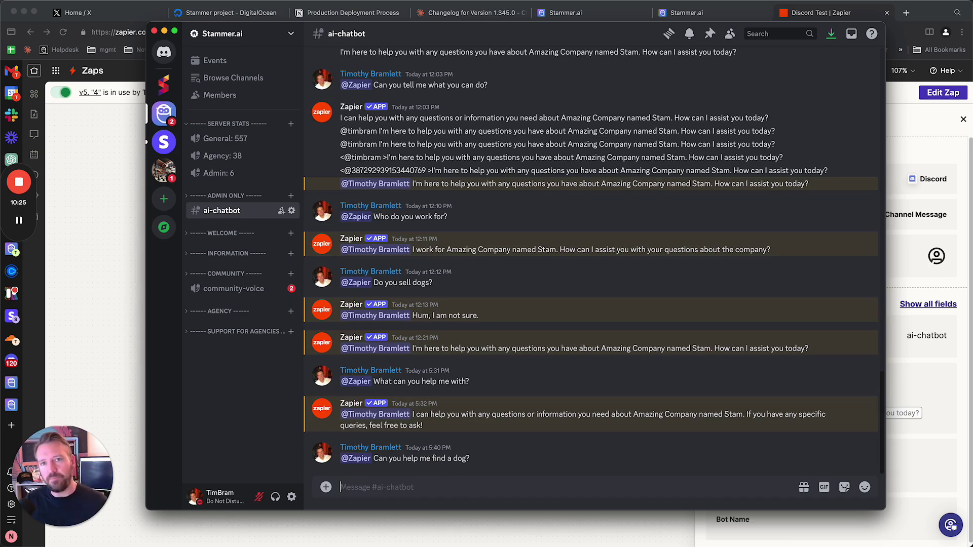
pyautogui.moveTo(439, 40); pyautogui.dragTo(430, 52)
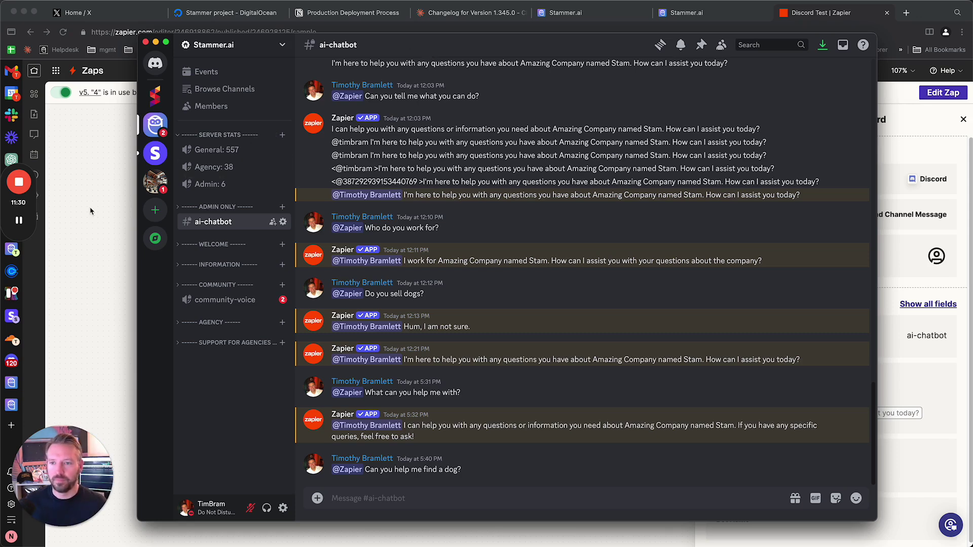
pyautogui.moveTo(12, 233)
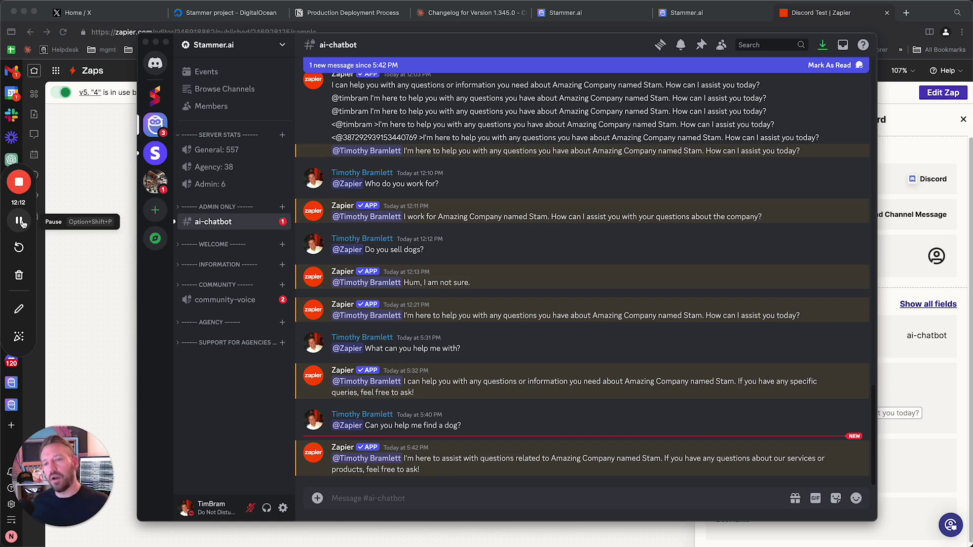
# - Bring the Chrome window with the Zapier Discord Test zap editor back in front of Discord
pyautogui.click(68, 266)
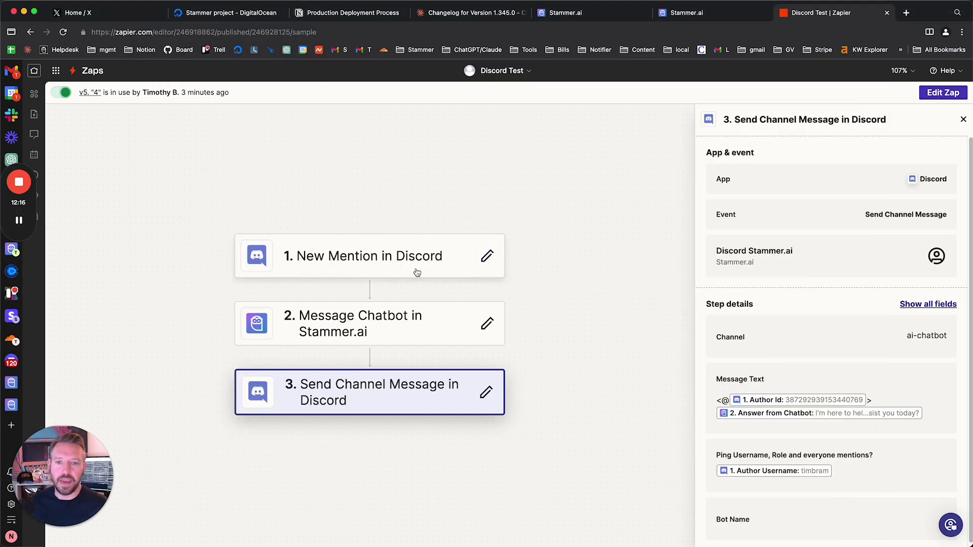